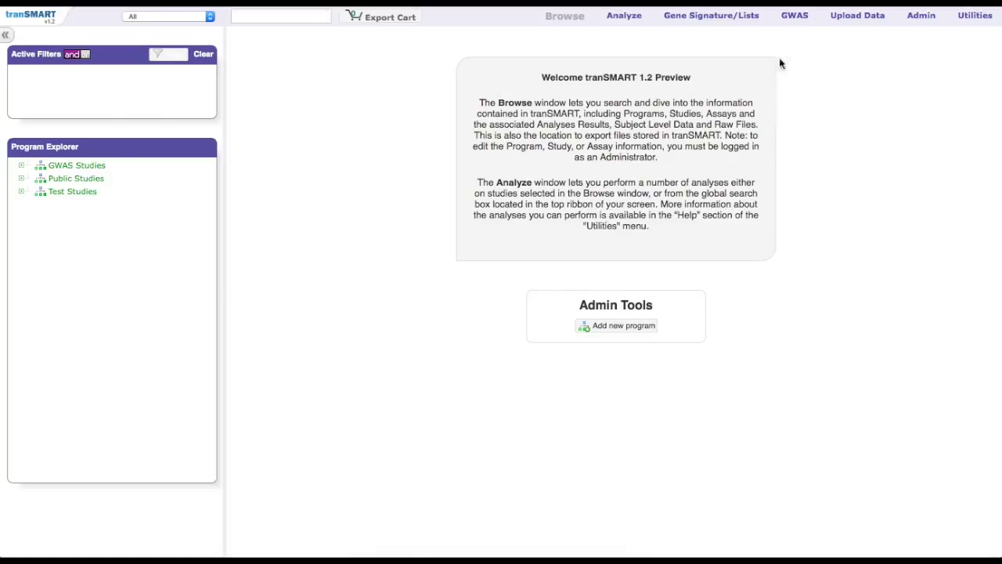
- Switch to the GWAS browser to list the 5 studies and 9 analyses, MAGIC to TEST_STUDY
click(805, 18)
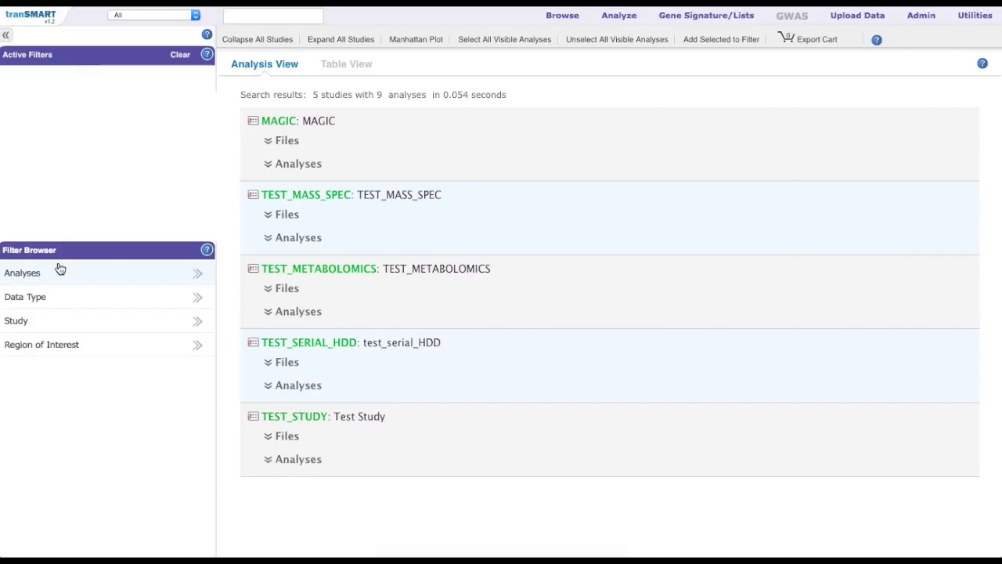
- Apply a GWAS Data Type filter and list MAGIC's five analyses
click(59, 297)
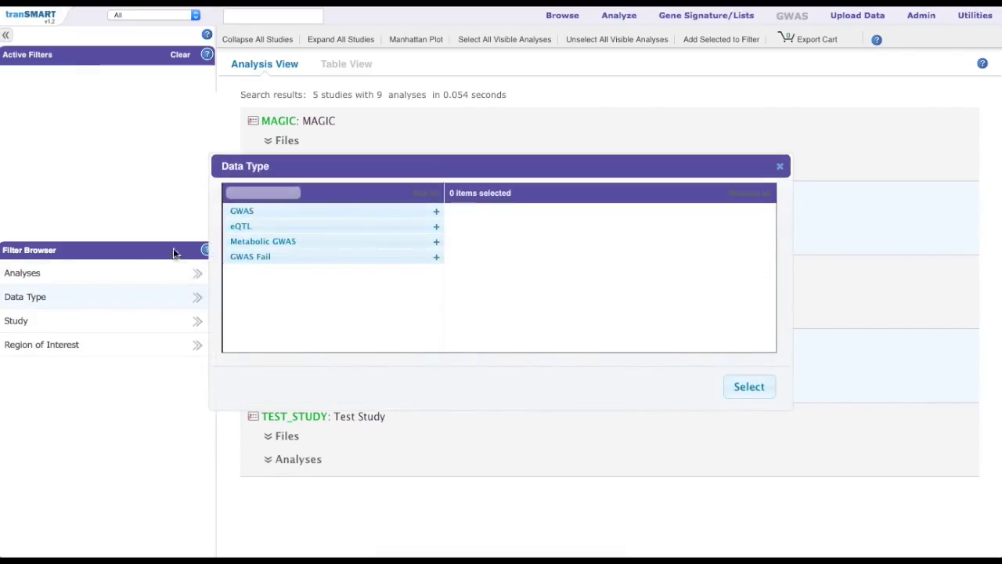
click(436, 211)
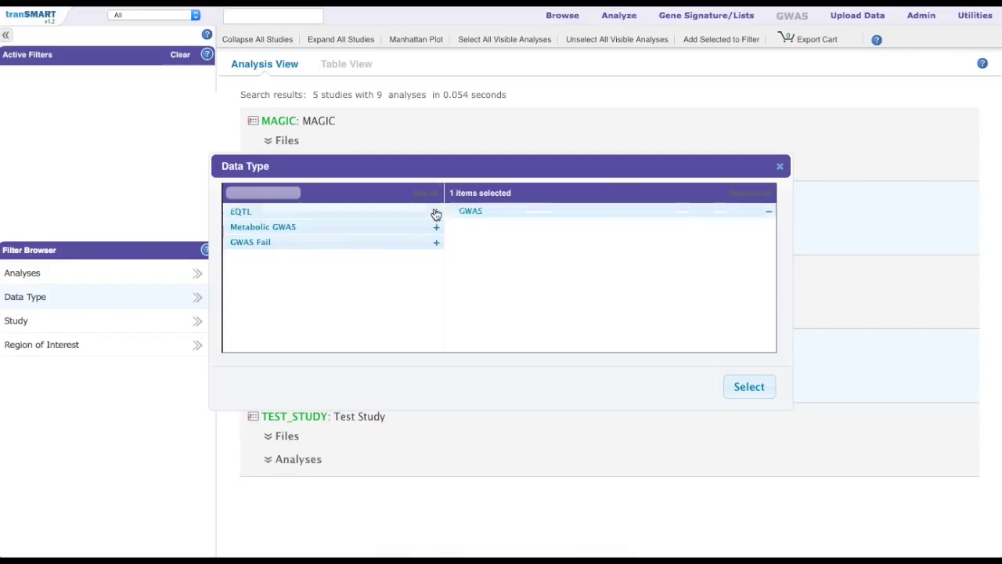
click(745, 387)
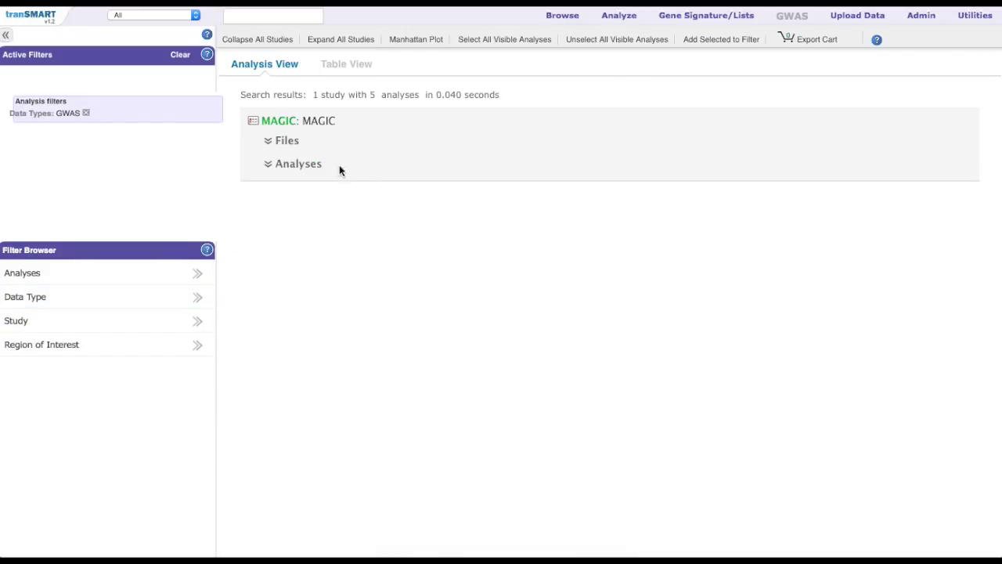
click(319, 164)
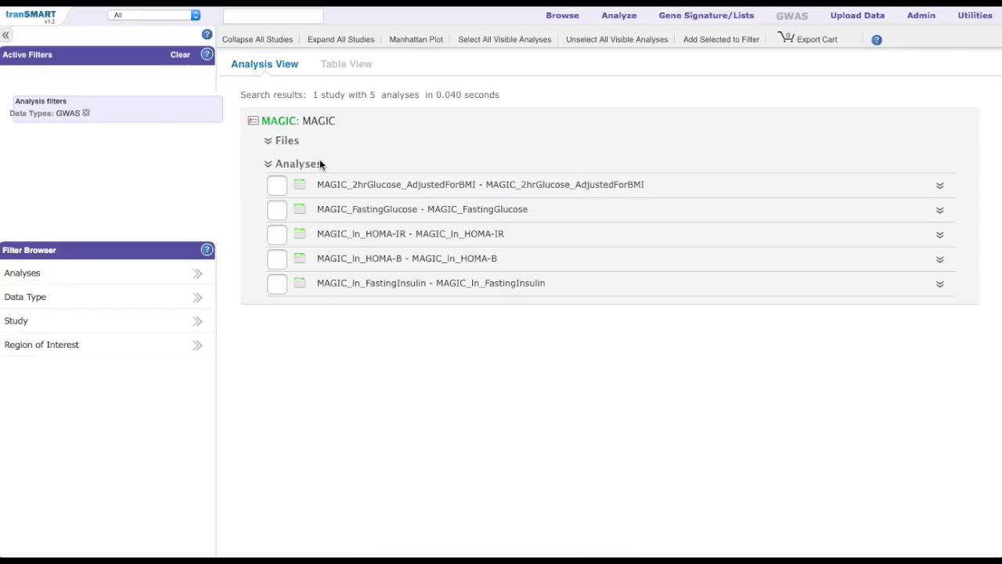
- Select MAGIC_FastingGlucose, expand its results, and view its QQ plot with the y = 1.029x fit
click(274, 213)
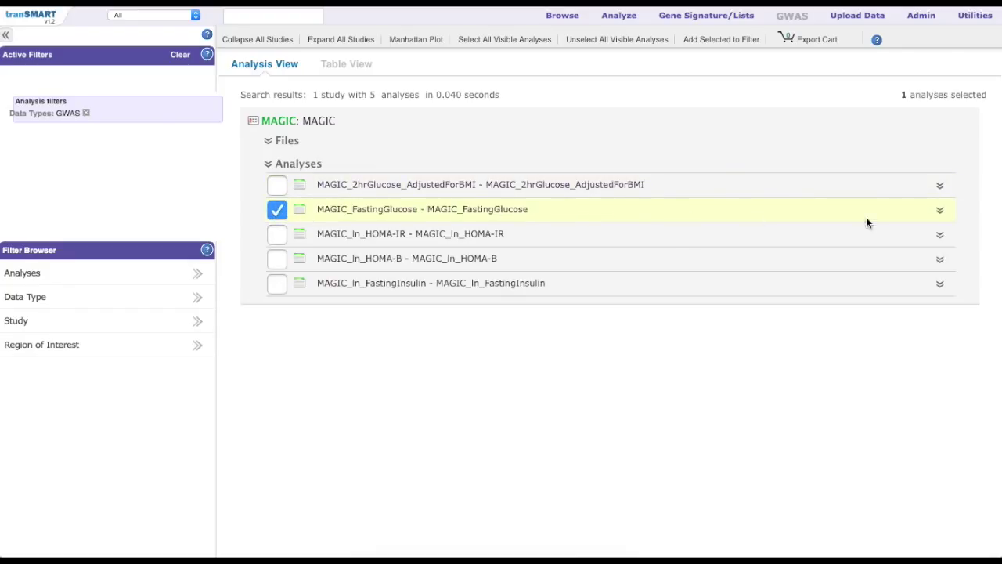
click(939, 209)
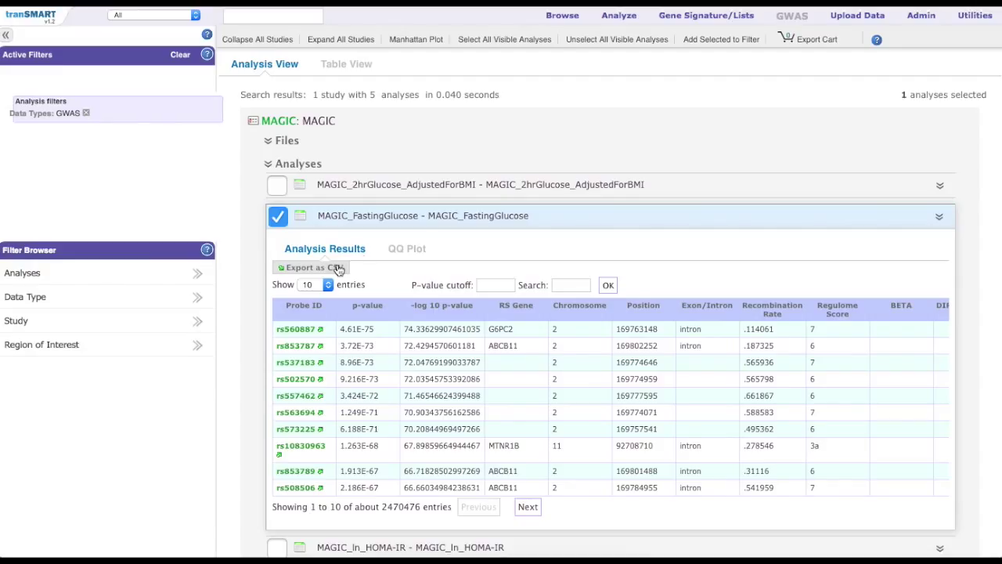
click(407, 249)
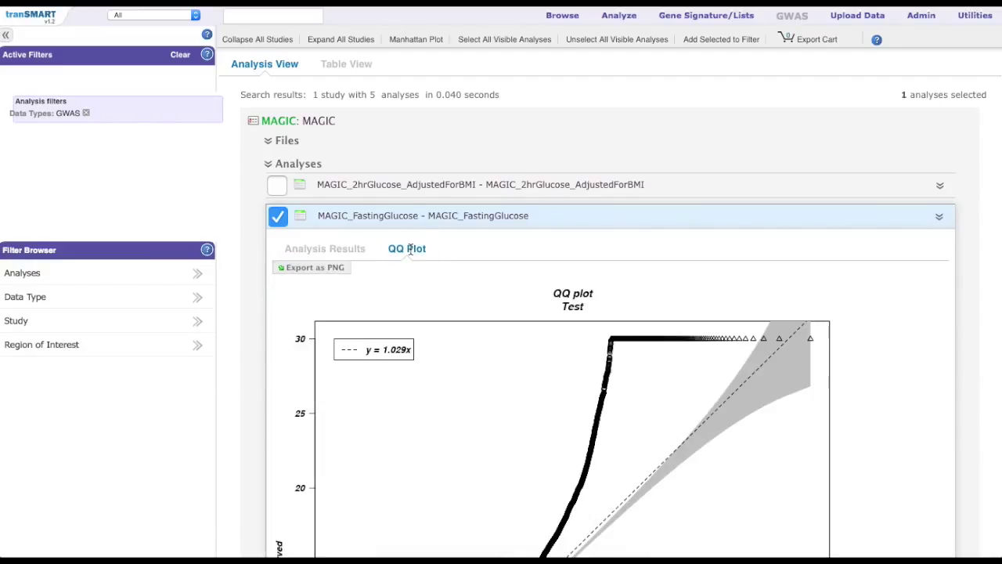
scroll(411, 253, down, 5)
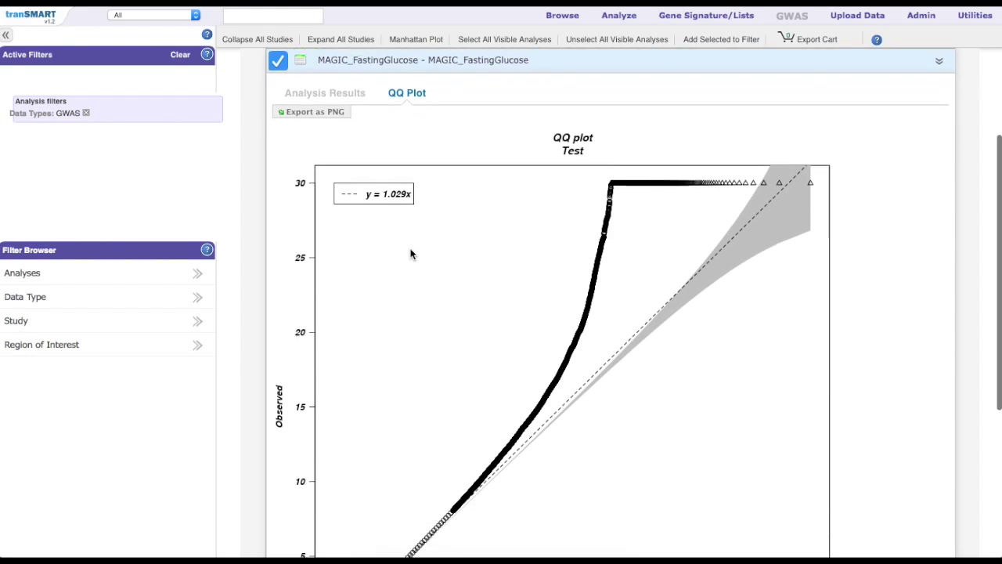
scroll(411, 252, down, 3)
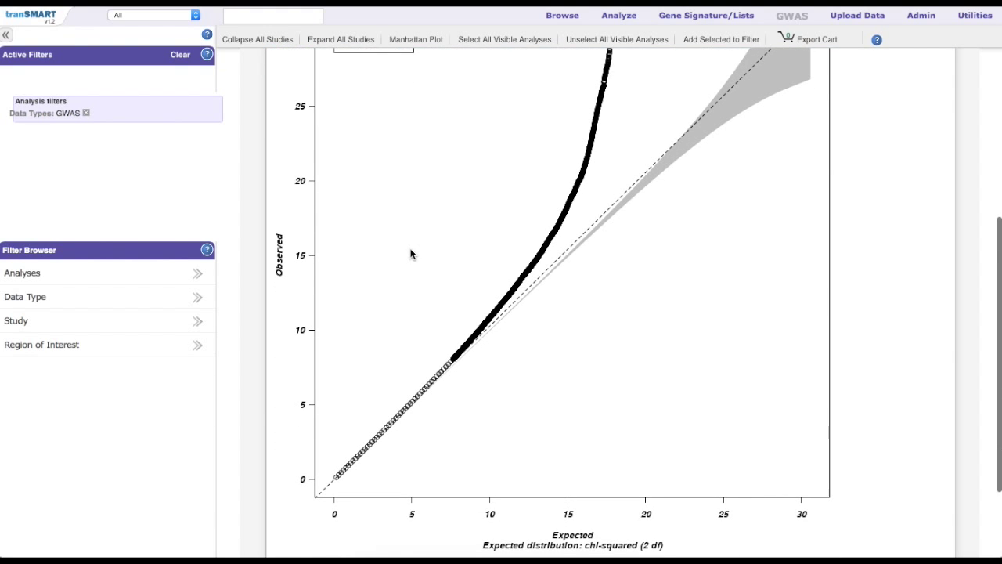
scroll(411, 253, up, 5)
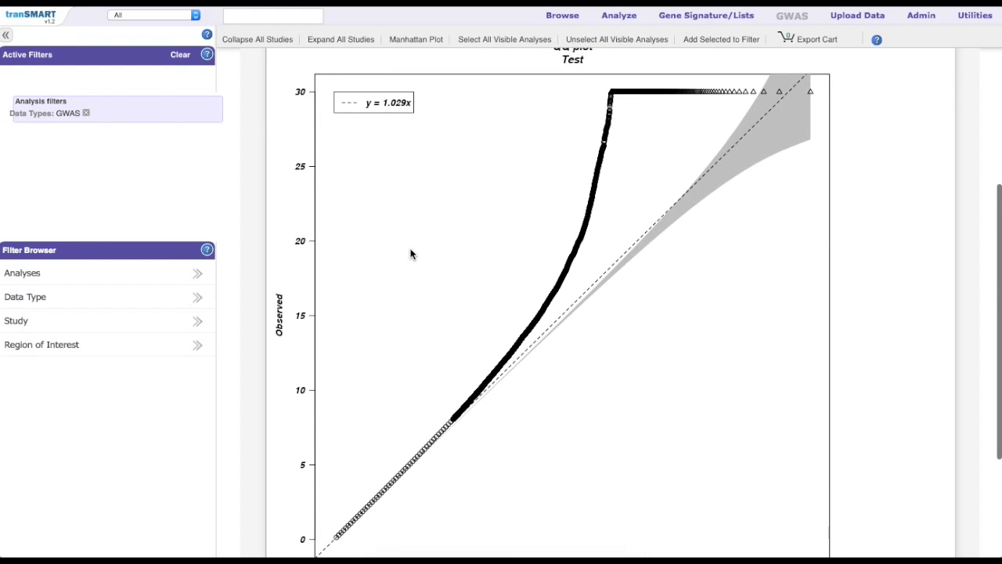
scroll(411, 252, up, 1)
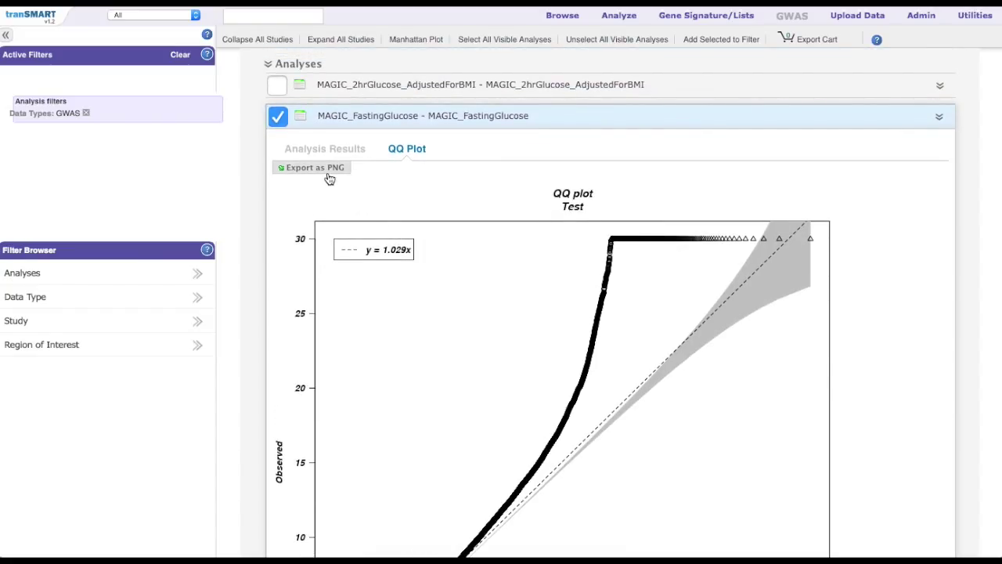
click(926, 121)
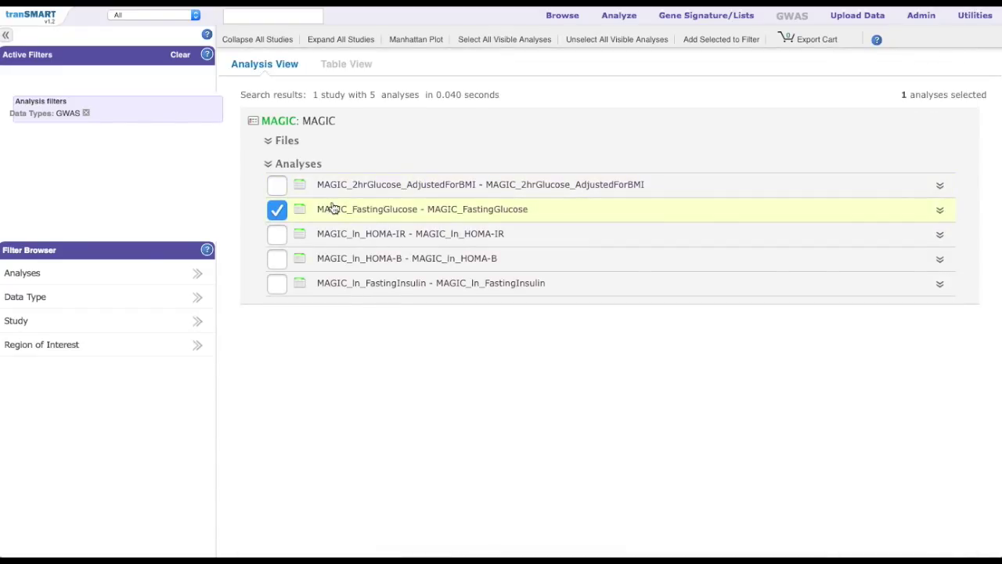
- Plot a Human Genome 19 Manhattan plot at p-value cutoff 0.05, downloading webStartPlotter.jnlp
click(418, 43)
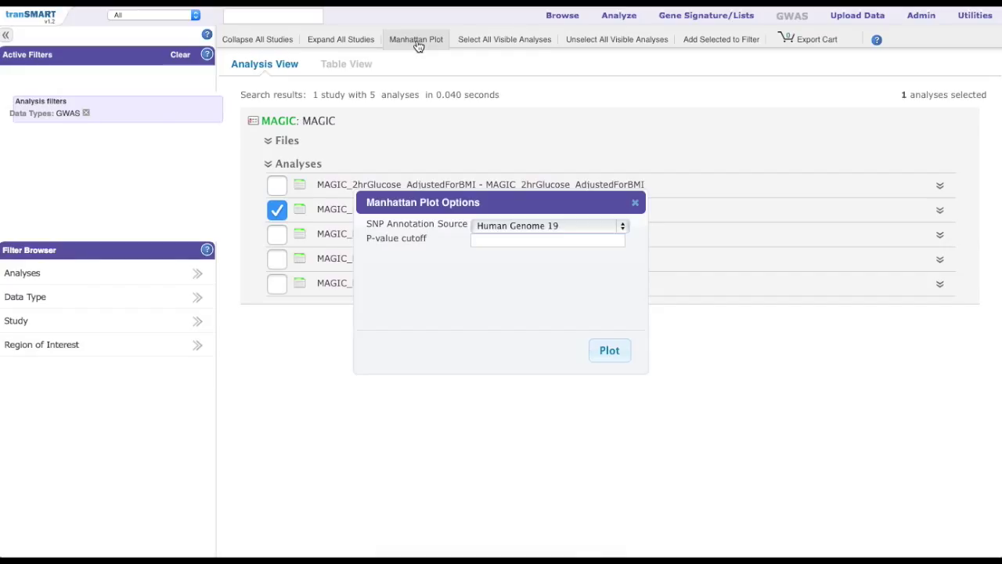
click(540, 240)
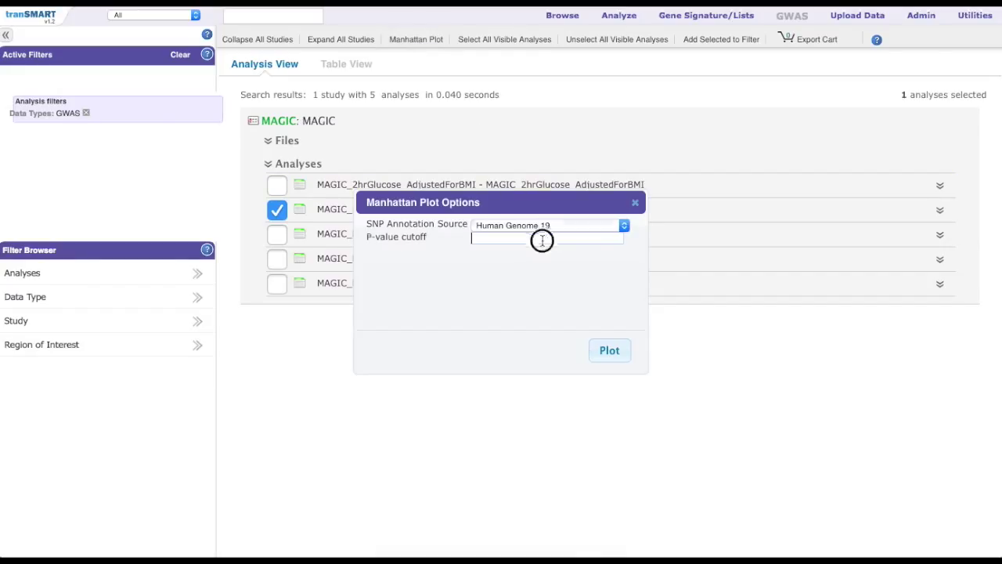
text(0.05)
click(608, 350)
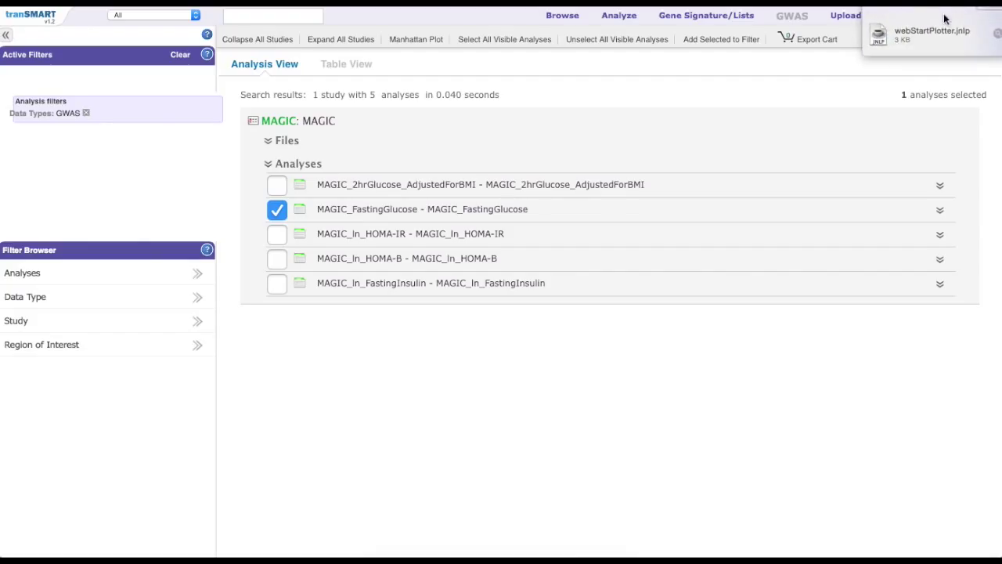
- Launch webStartPlotter.jnlp from Downloads, accepting the security risk, to run GWAVA 2.1g
click(932, 35)
double_click(932, 35)
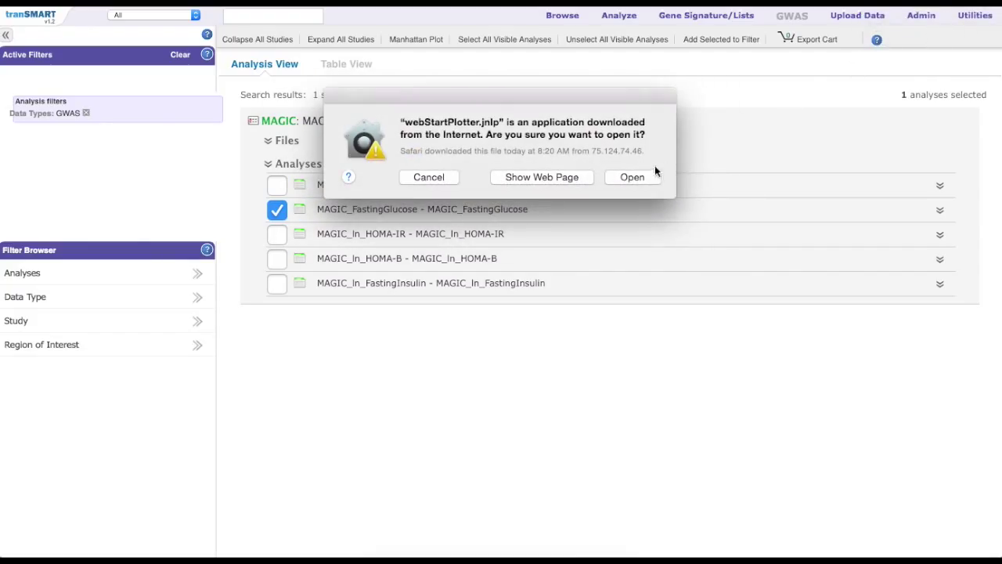
click(654, 174)
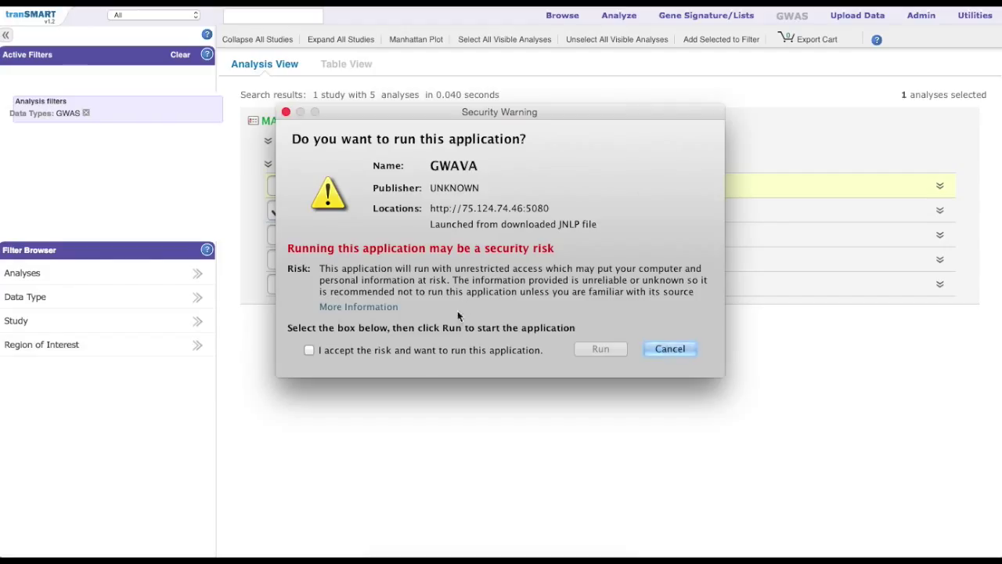
click(432, 346)
click(596, 349)
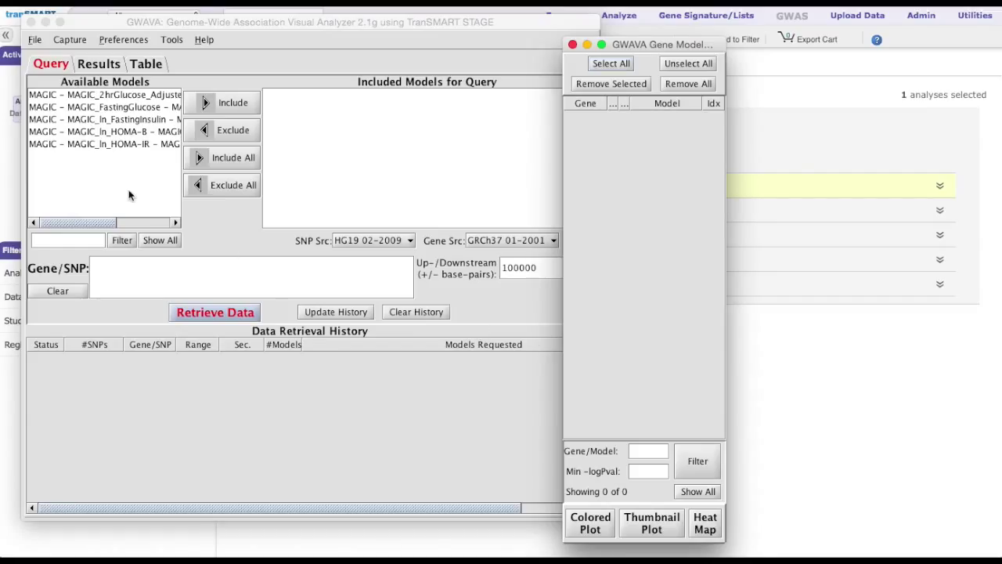
- Include the MAGIC_FastingGlucose model and retrieve SNP data for gene TCF7L2
click(70, 109)
click(205, 102)
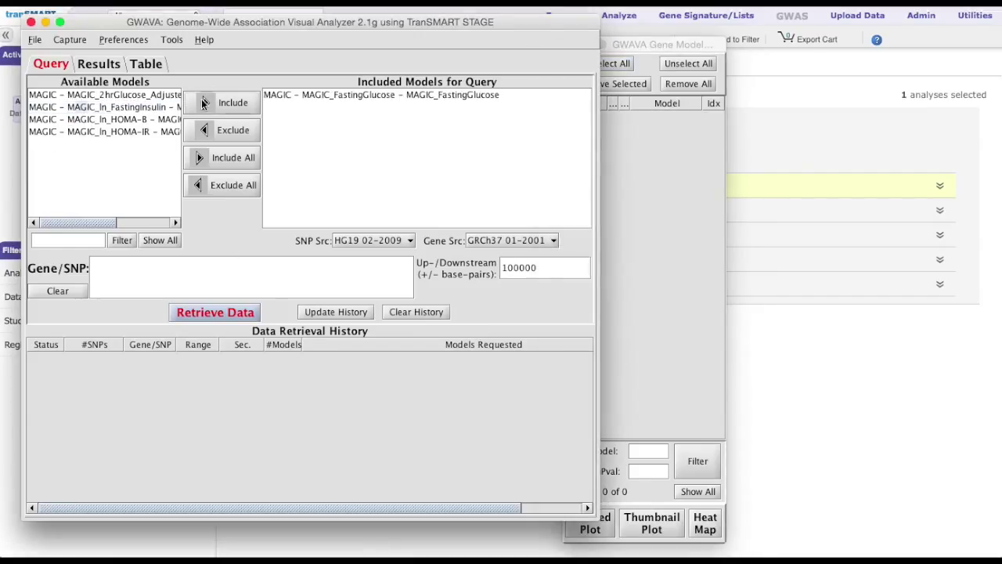
click(219, 266)
text(TCF7L2)
click(227, 314)
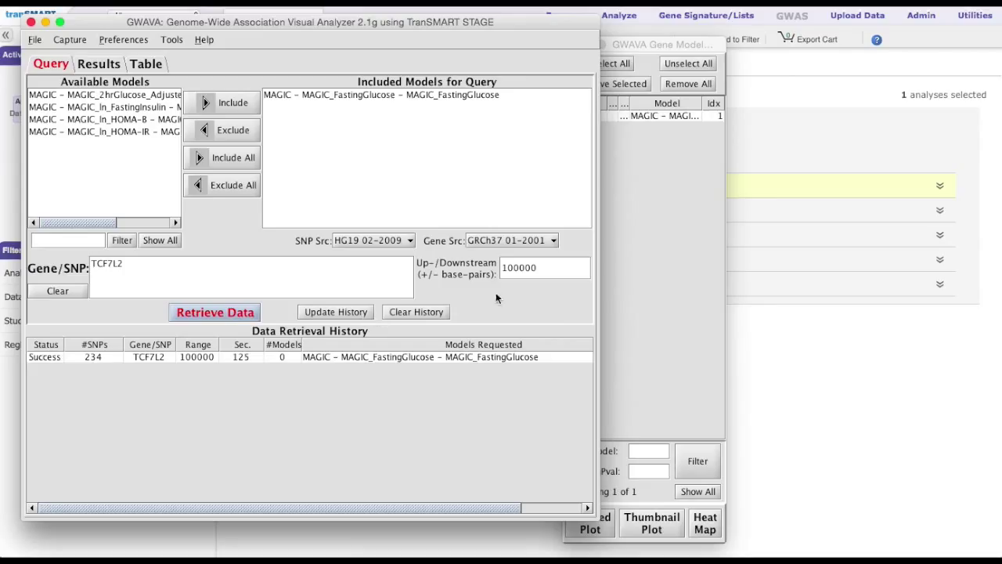
- Select the TCF7L2 result and draw its colored plot of 234 SNPs on chromosome 10
click(632, 261)
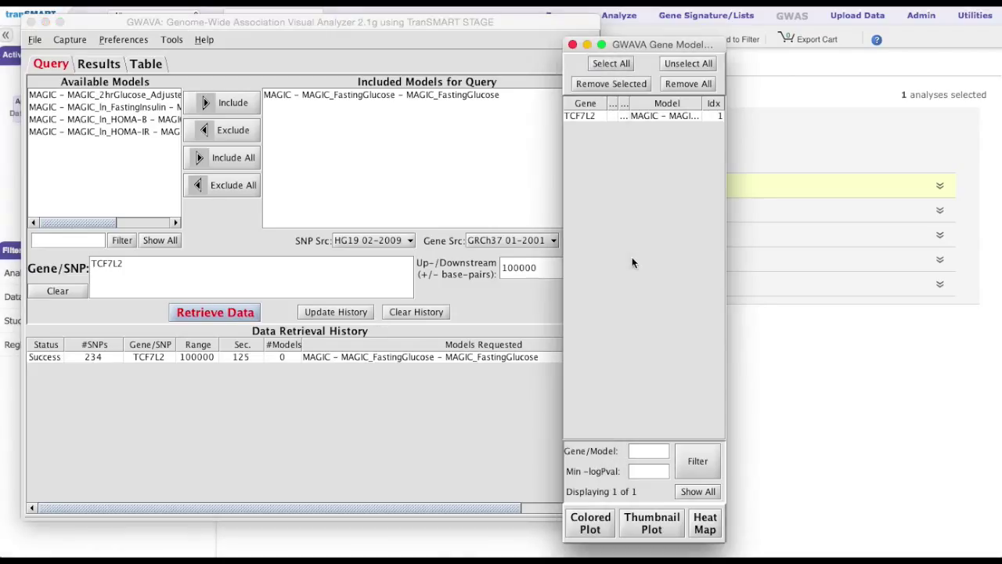
click(594, 117)
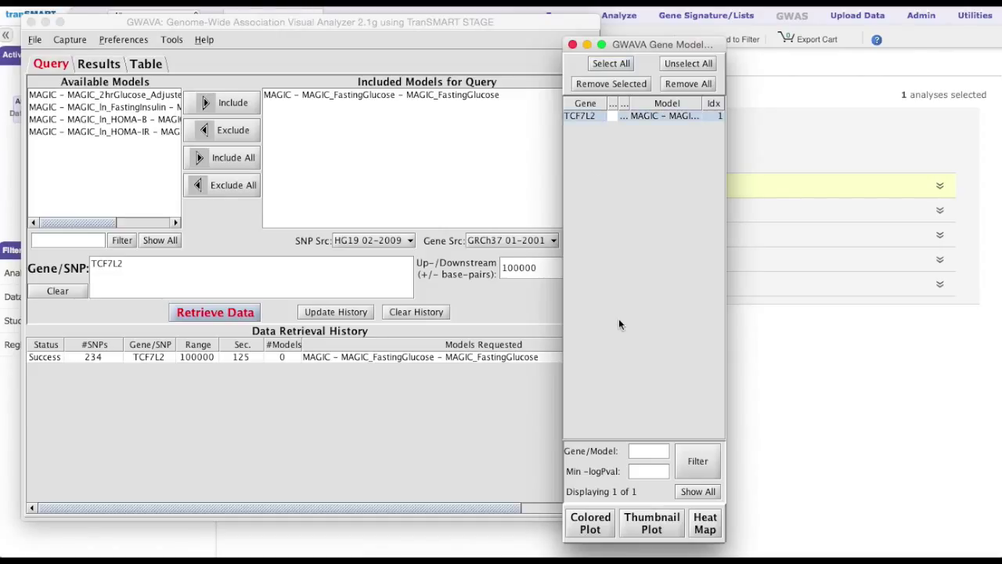
click(591, 523)
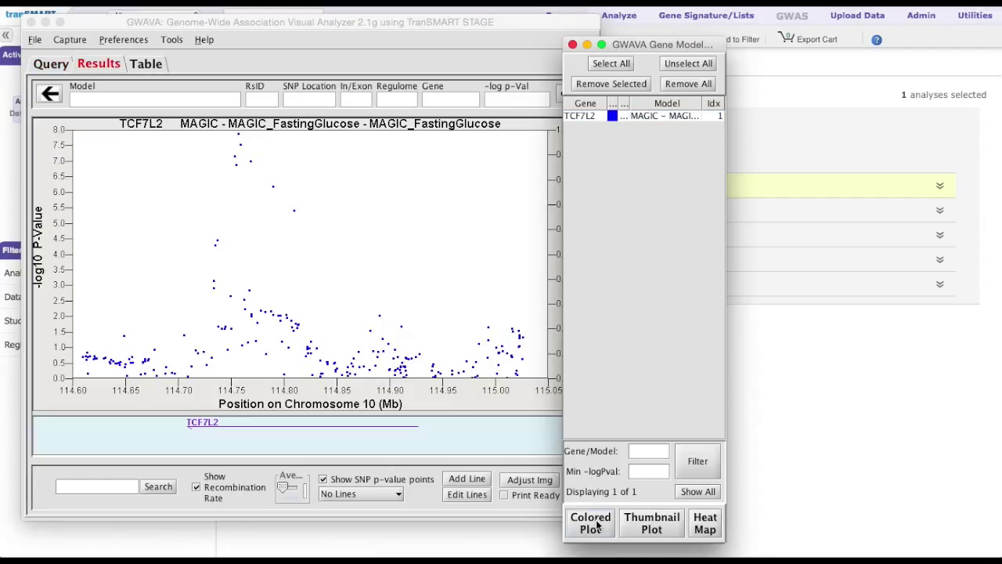
- Look up TCF7L2 in the UCSC Genome Browser from the plot's context menu
right_click(523, 404)
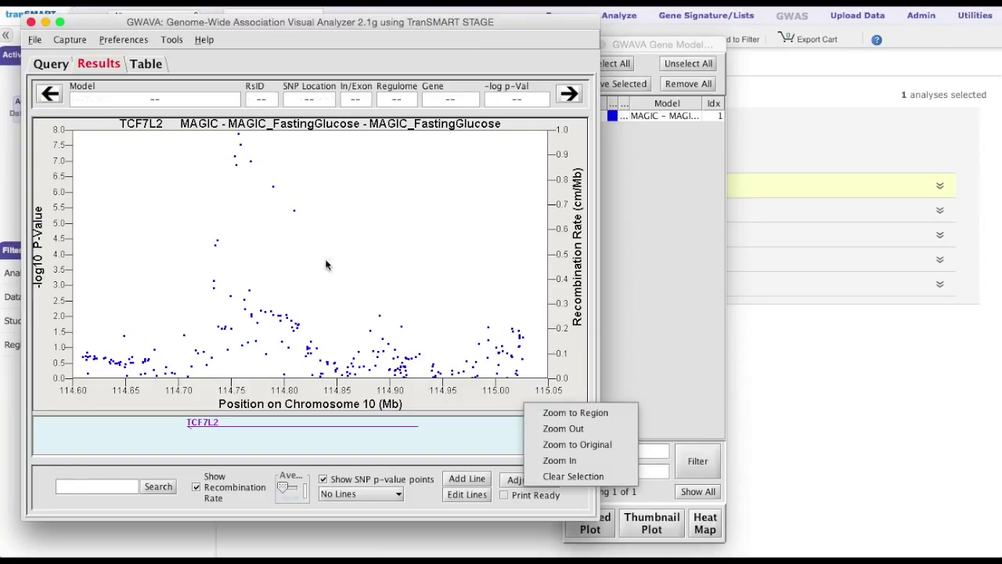
mouse_move(293, 212)
click(231, 424)
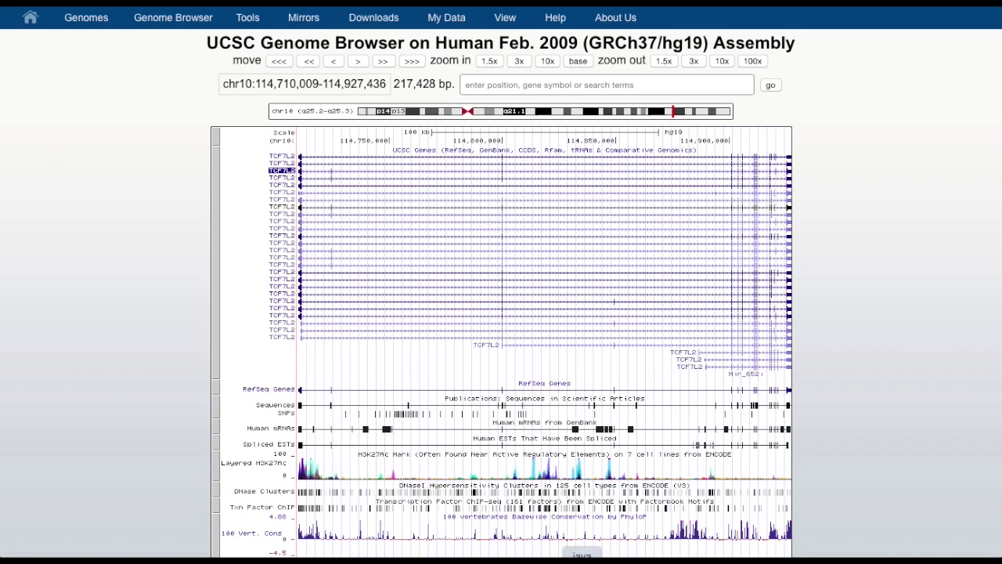
- Bring GWAVA back in front, its plot shading TCF7L2 from about 114.71 to 114.93 Mb
click(581, 558)
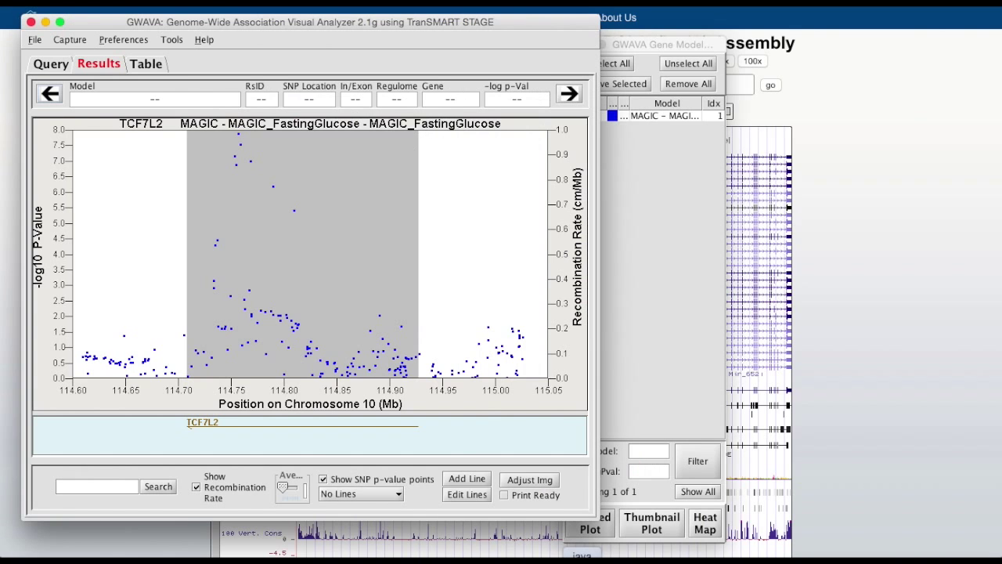
click(474, 484)
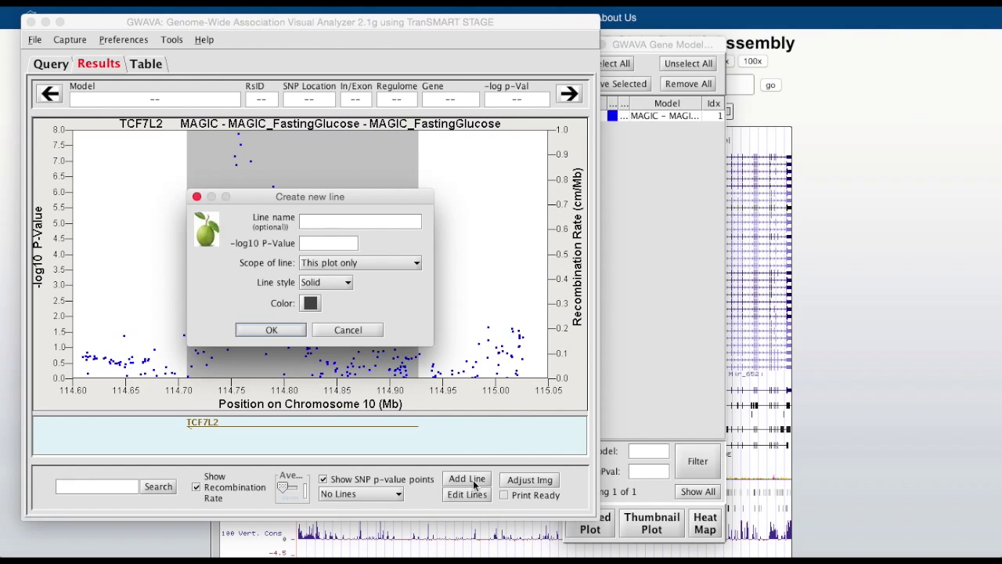
click(348, 330)
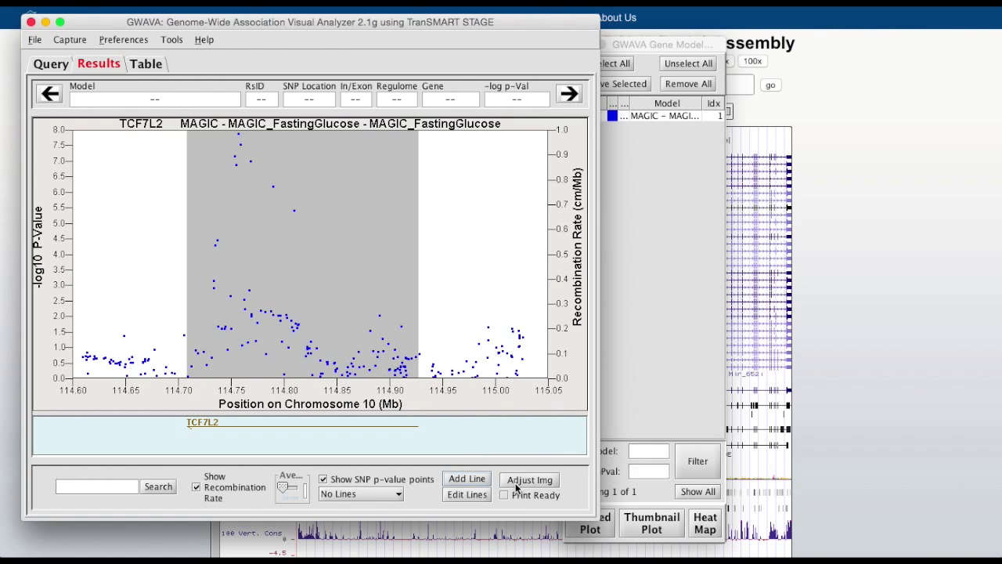